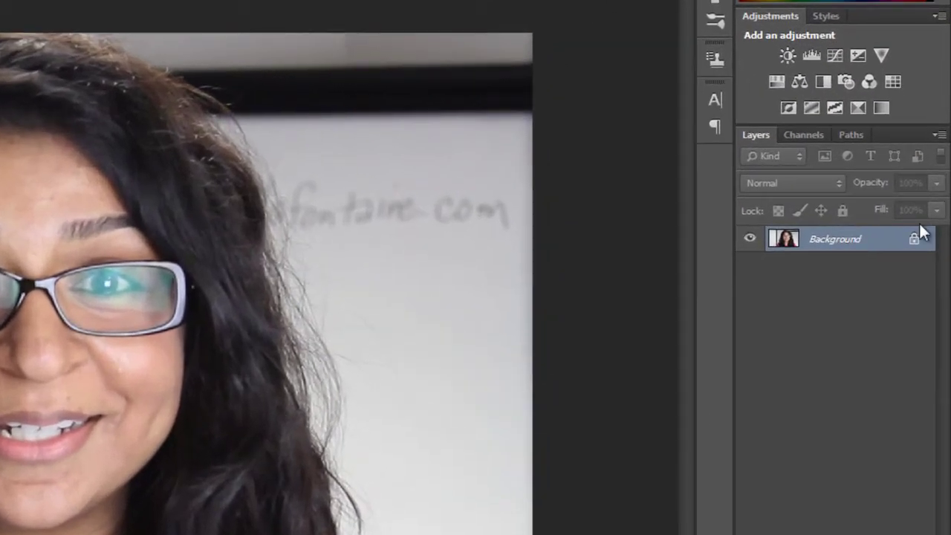
Duplicate the Background portrait into a new Layer 1 with Ctrl+J
key("ctrl+j")
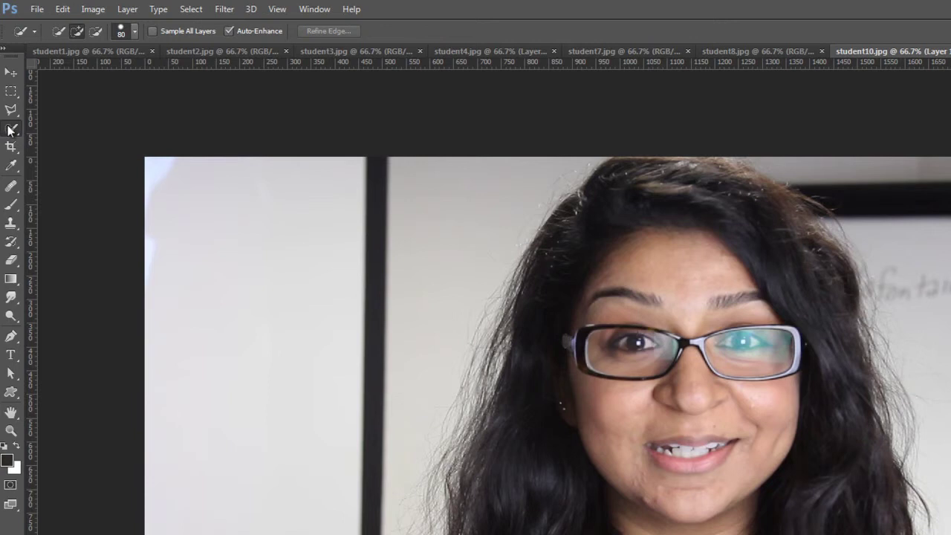
Quick-select the woman's hair, glasses and sweater, subtracting stray background areas with Alt
right_click(11, 131)
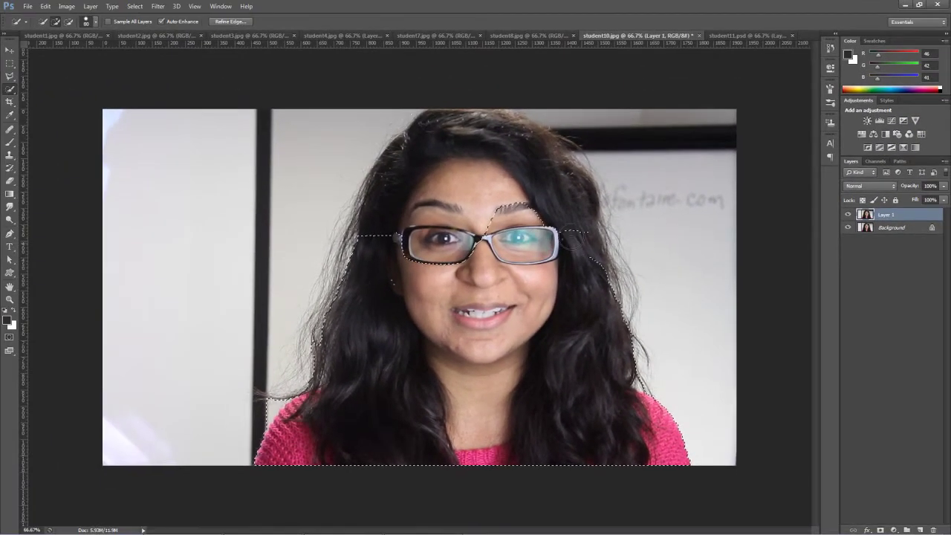
left_click_drag(576, 227, 562, 212)
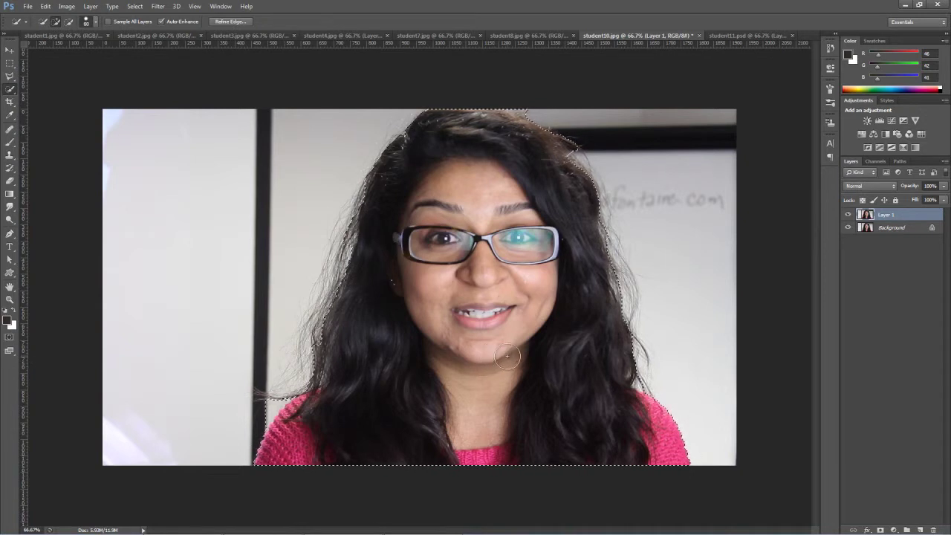
key("alt")
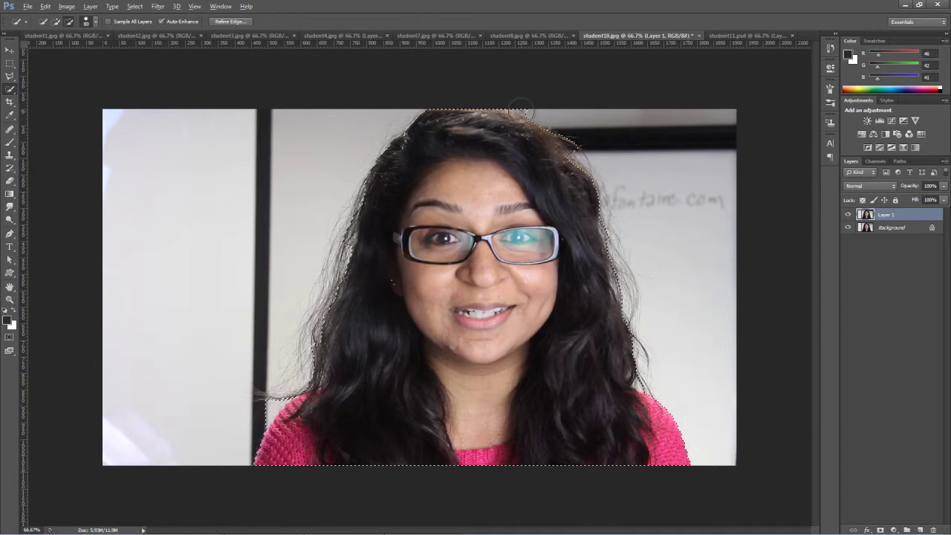
key("alt")
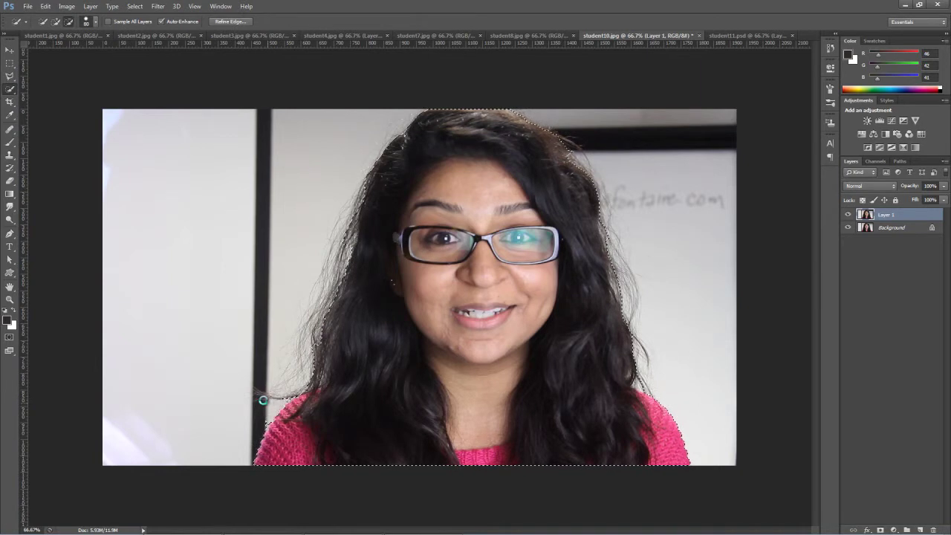
key("alt")
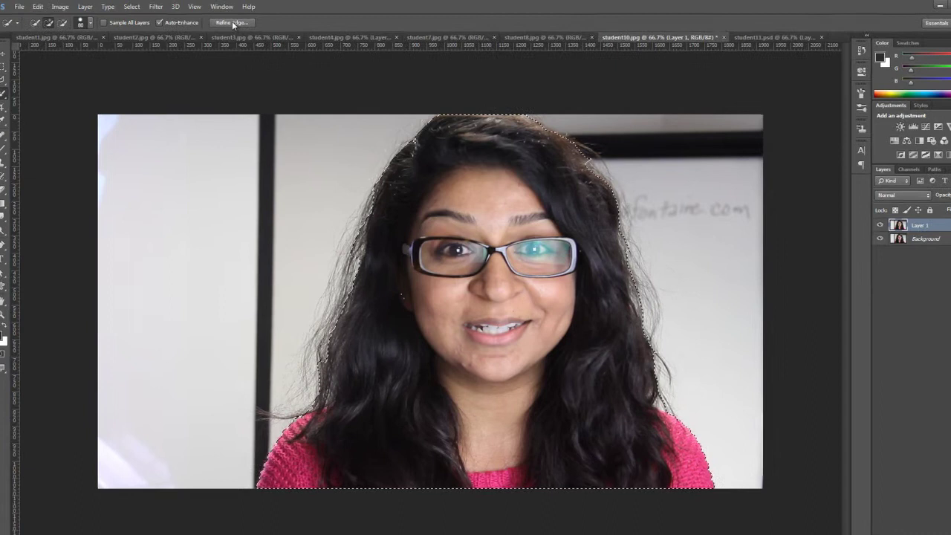
In Refine Edge, paint the refine radius along the upper-right and right hair edges and near the shoulder
left_click(232, 22)
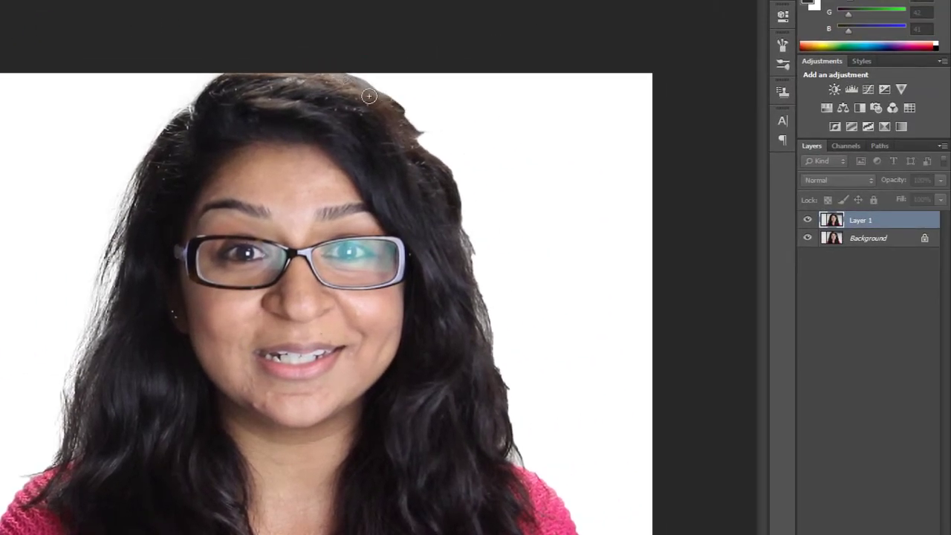
mouse_move(369, 96)
left_mouse_down()
mouse_move(428, 131)
mouse_move(395, 111)
mouse_move(448, 184)
mouse_move(417, 120)
mouse_move(335, 70)
left_mouse_up()
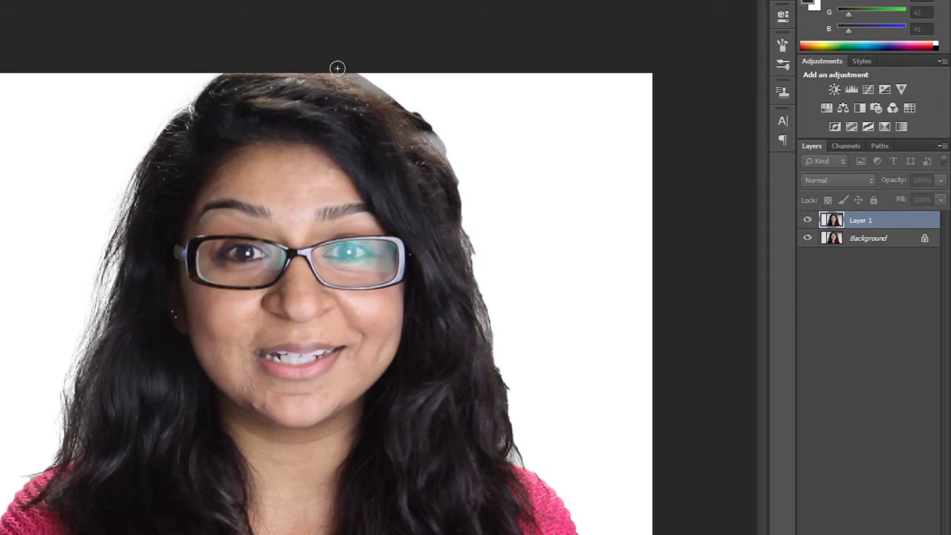
mouse_move(455, 185)
left_mouse_down()
mouse_move(447, 169)
mouse_move(472, 290)
mouse_move(468, 245)
mouse_move(483, 294)
mouse_move(475, 283)
left_mouse_up()
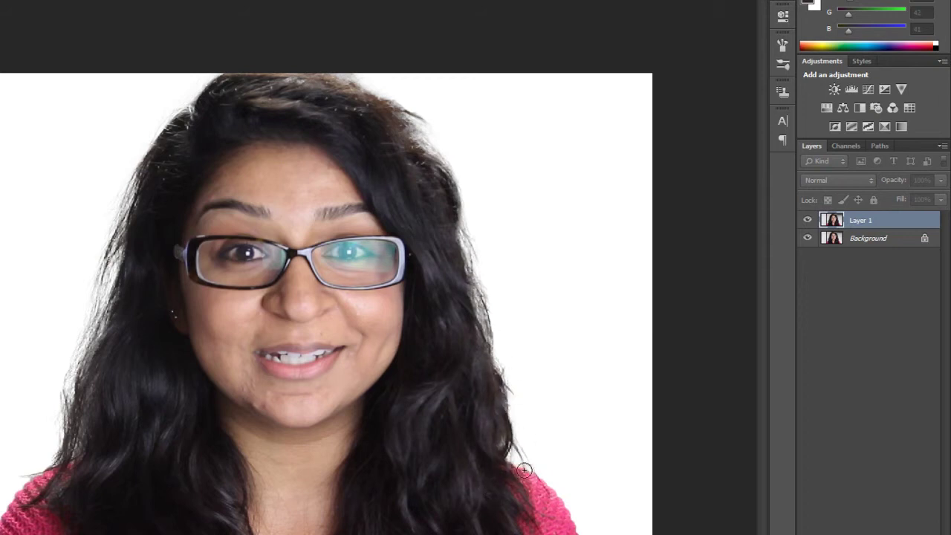
mouse_move(532, 485)
left_mouse_down()
mouse_move(518, 469)
mouse_move(536, 487)
mouse_move(515, 489)
left_mouse_up()
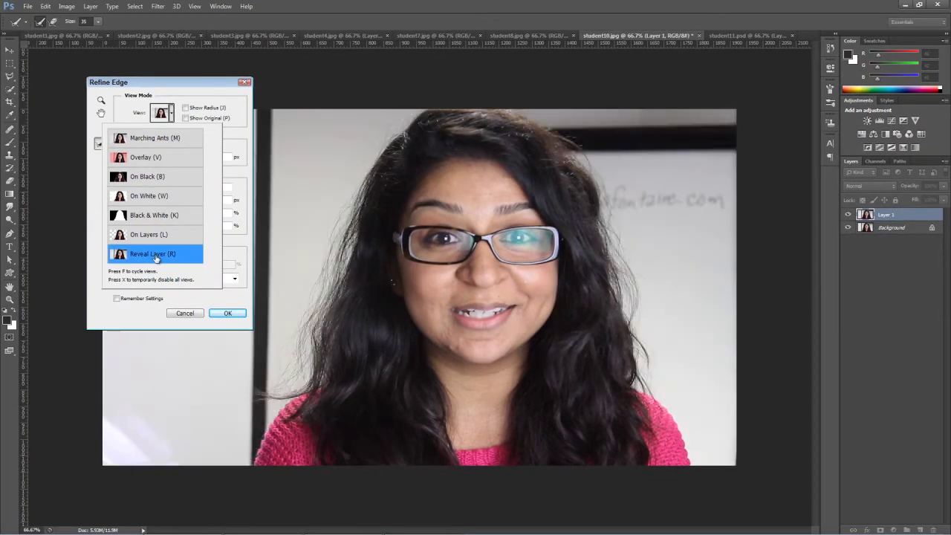
Refine the hair edges on the lower left and left side
left_click(289, 398)
mouse_move(289, 397)
left_mouse_down()
mouse_move(253, 392)
mouse_move(270, 395)
left_mouse_up()
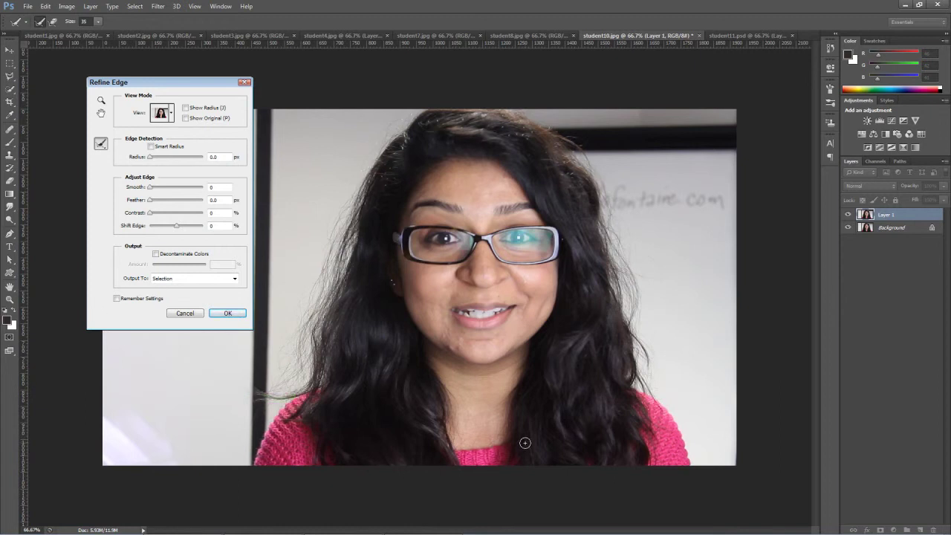
mouse_move(290, 371)
left_mouse_down()
mouse_move(276, 391)
mouse_move(277, 369)
mouse_move(304, 338)
mouse_move(311, 318)
mouse_move(298, 325)
mouse_move(331, 276)
mouse_move(336, 218)
mouse_move(351, 196)
mouse_move(327, 291)
left_mouse_up()
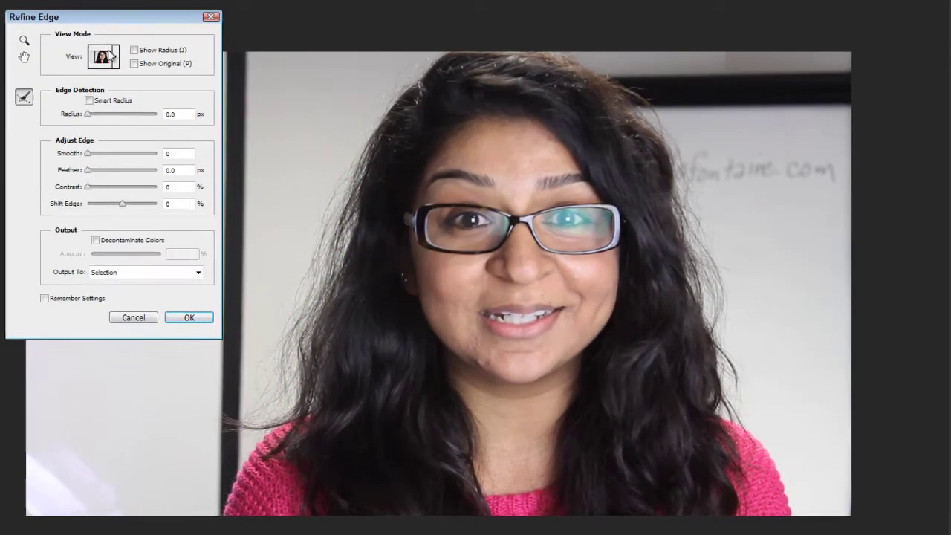
Preview the cutout on white, raise edge Contrast to 14%, and turn Show Radius off
left_click(110, 56)
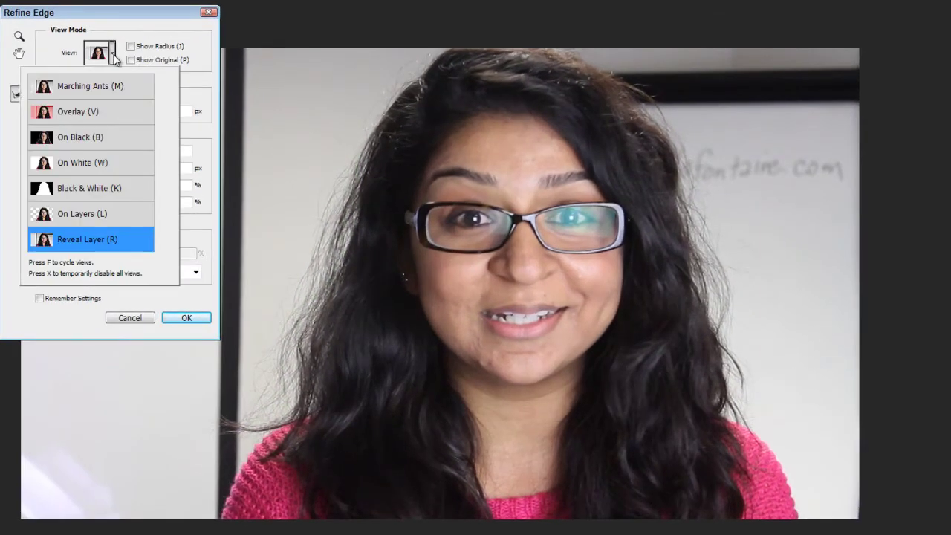
left_click(79, 169)
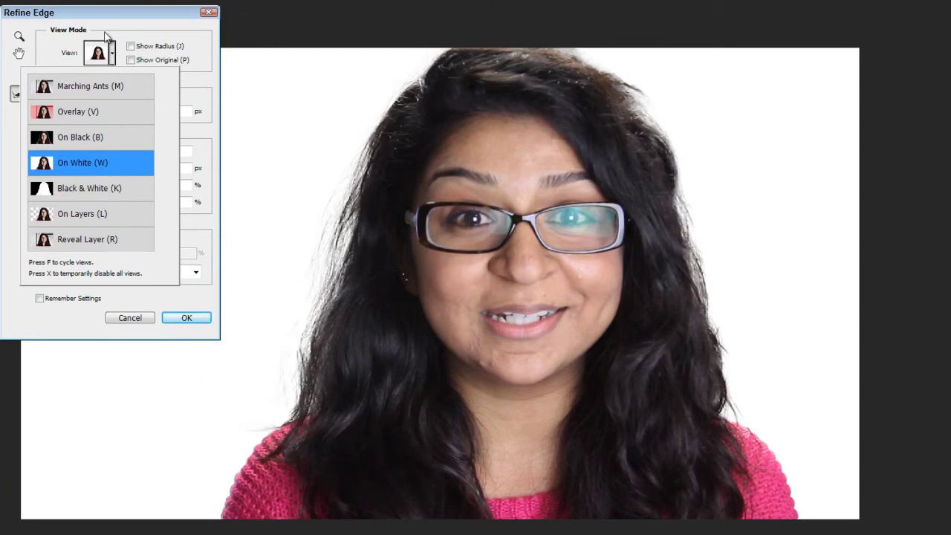
left_click(113, 53)
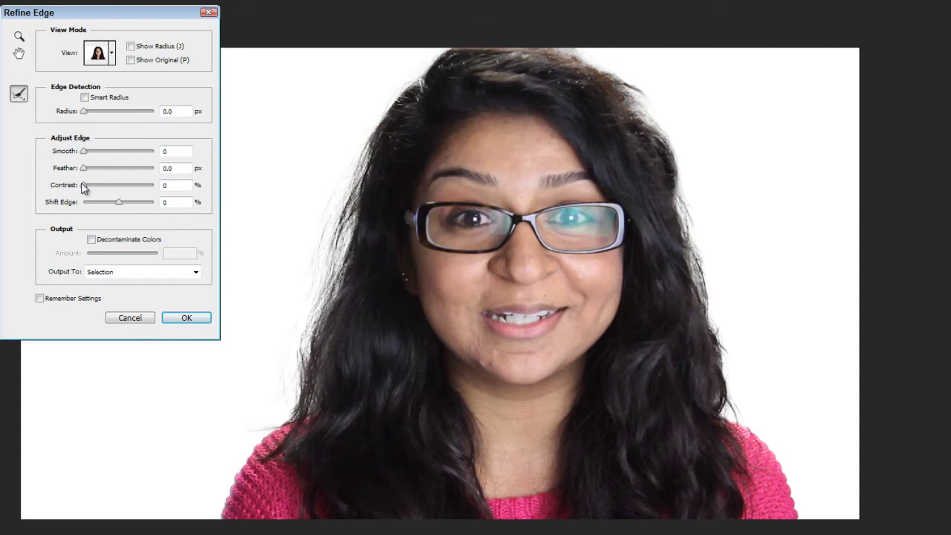
mouse_move(83, 186)
left_mouse_down()
mouse_move(145, 191)
mouse_move(88, 191)
left_mouse_up()
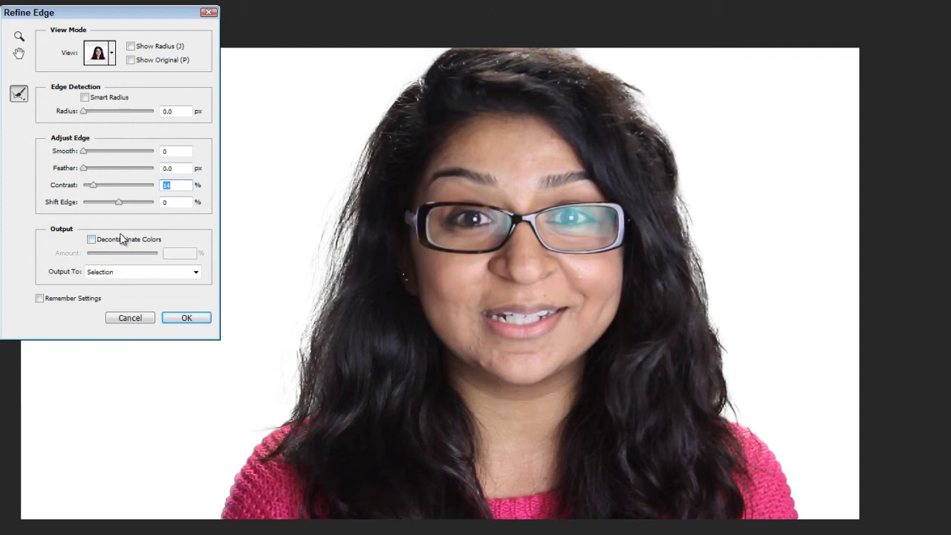
left_click(132, 47)
left_click(131, 48)
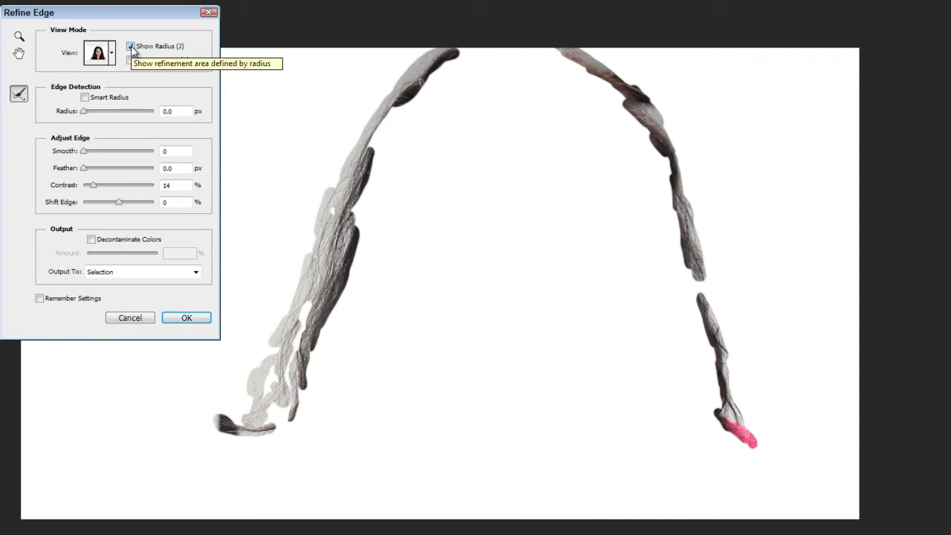
left_click(131, 48)
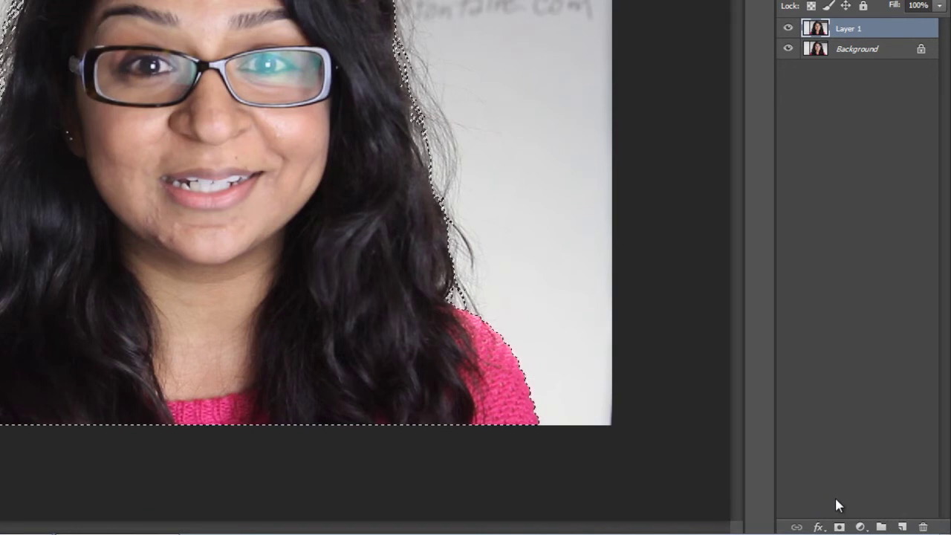
Add a layer mask to Layer 1 from the selection and hide the Background layer
left_click(838, 527)
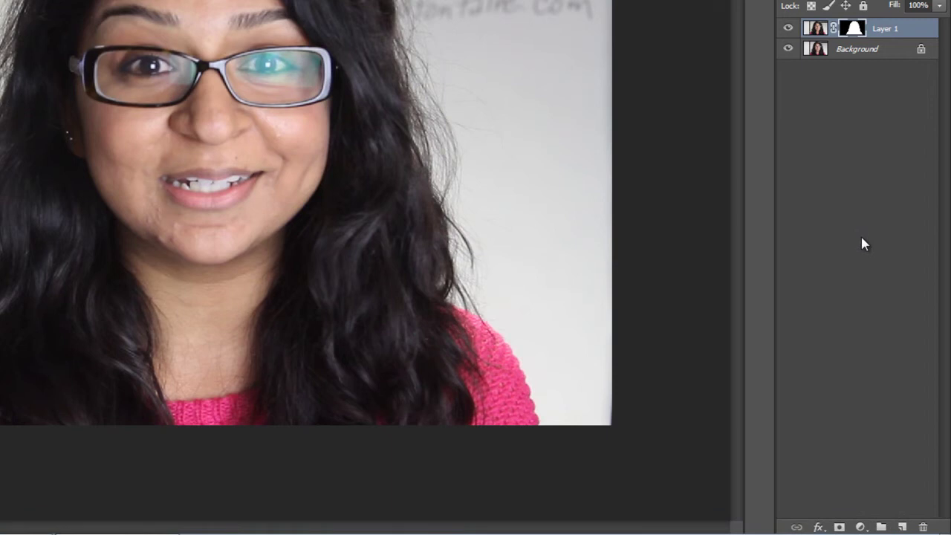
left_click(787, 49)
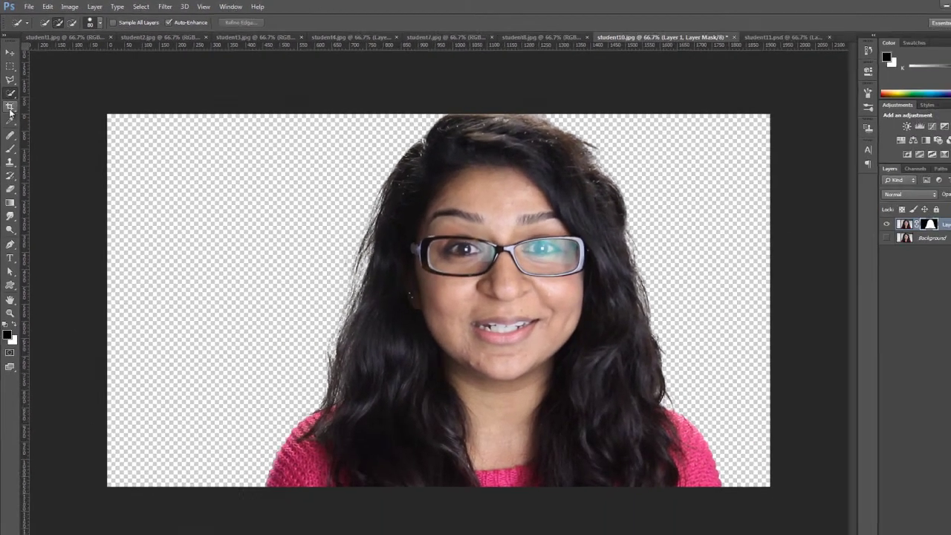
Crop the canvas by moving the left and right edges inward around the woman
left_click(13, 140)
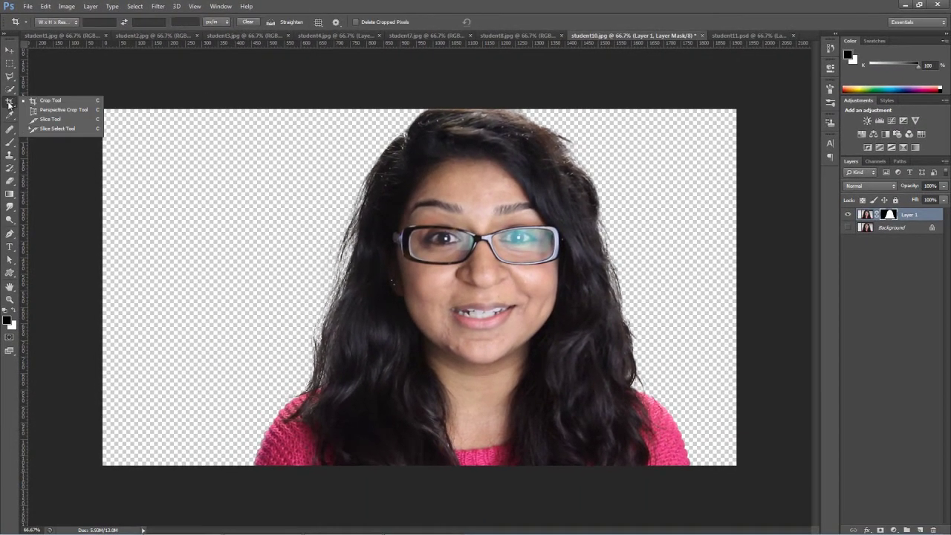
left_click(46, 101)
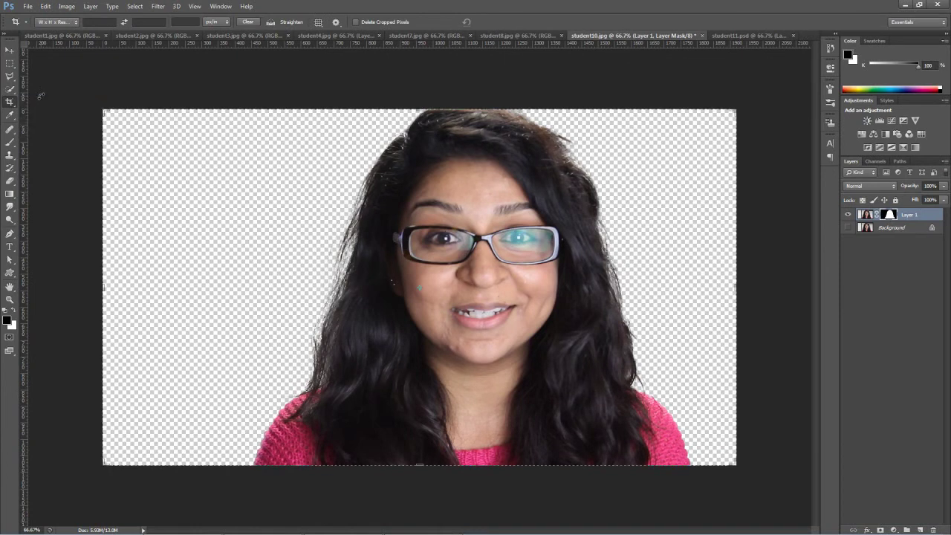
left_click_drag(102, 287, 171, 292)
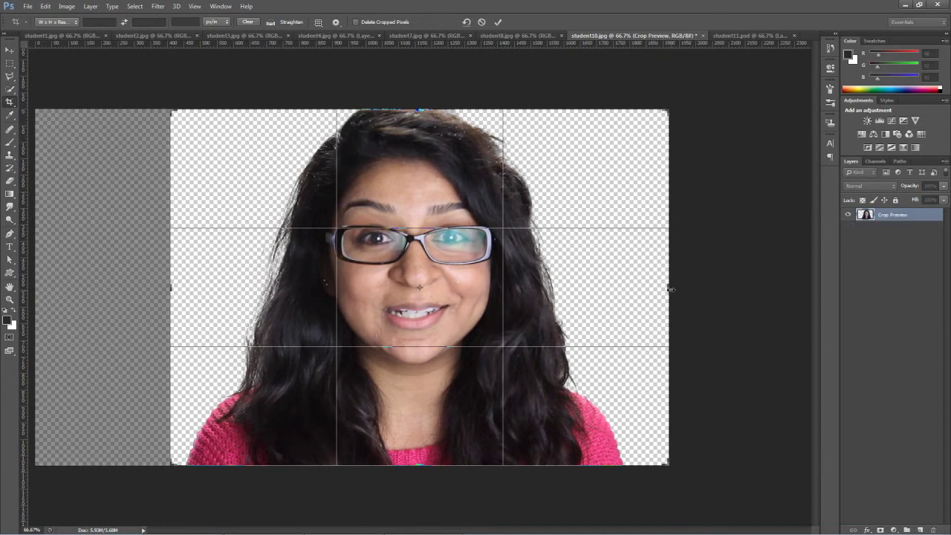
left_click_drag(670, 288, 651, 291)
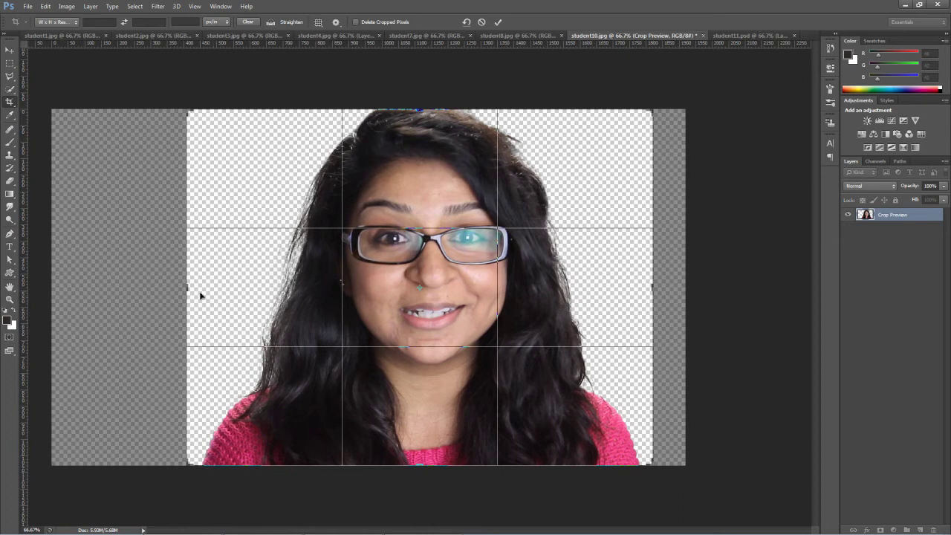
left_click_drag(187, 289, 192, 288)
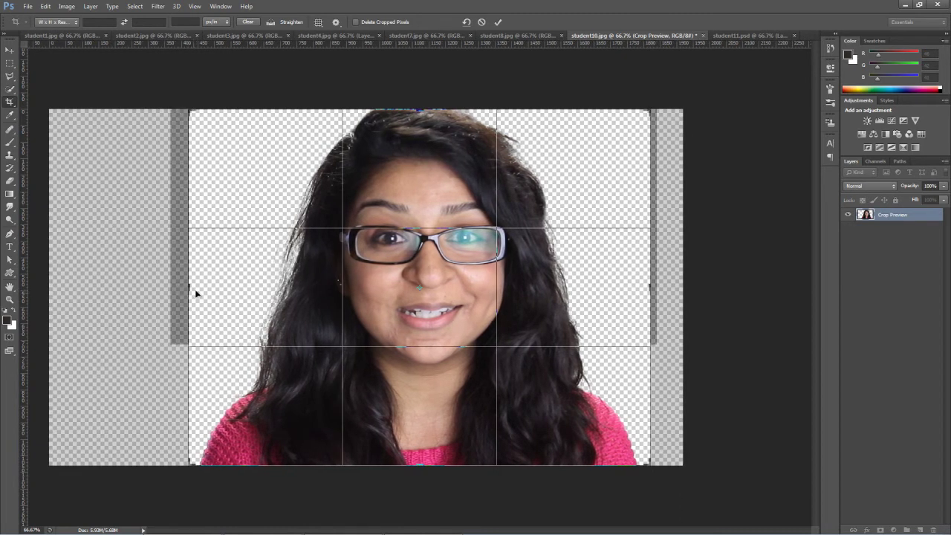
key("Return")
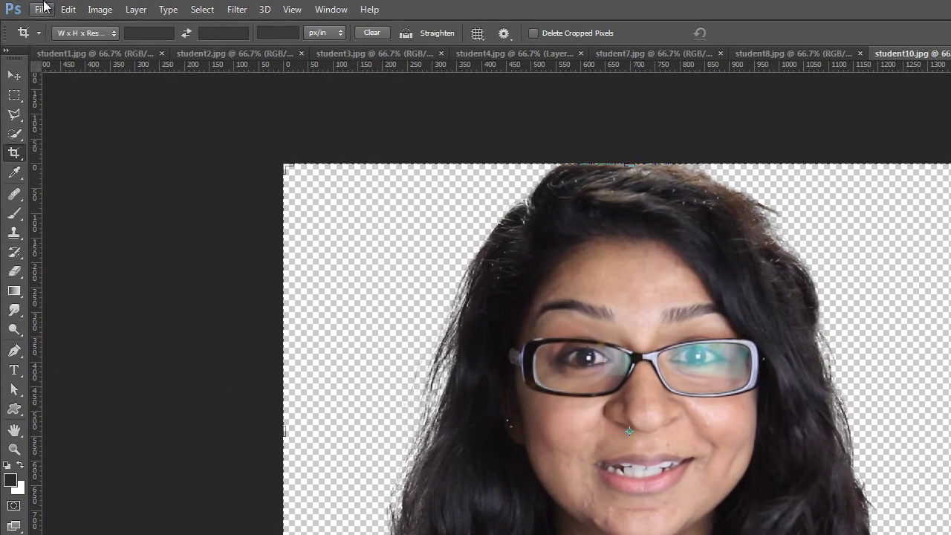
Save for Web as transparent PNG-24 named student10, previewing at 25% zoom
left_click(42, 9)
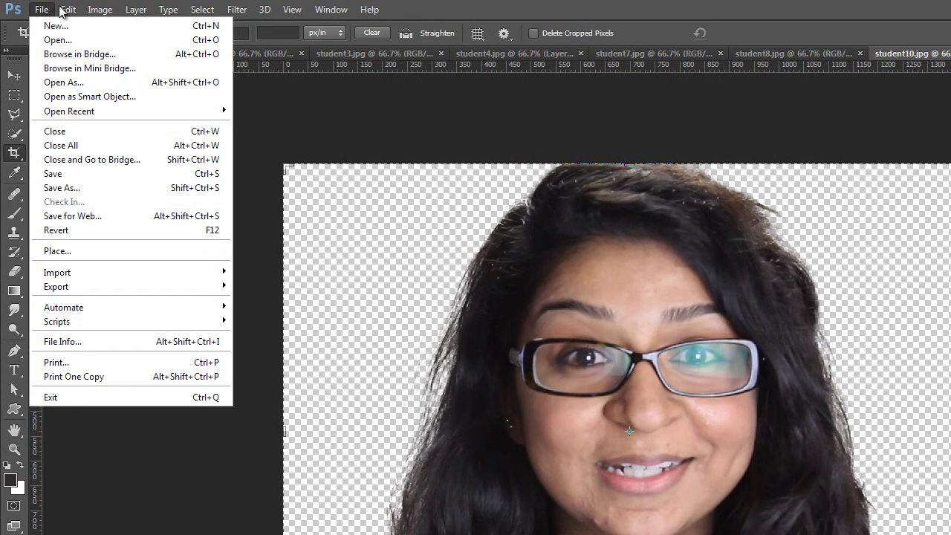
mouse_move(67, 9)
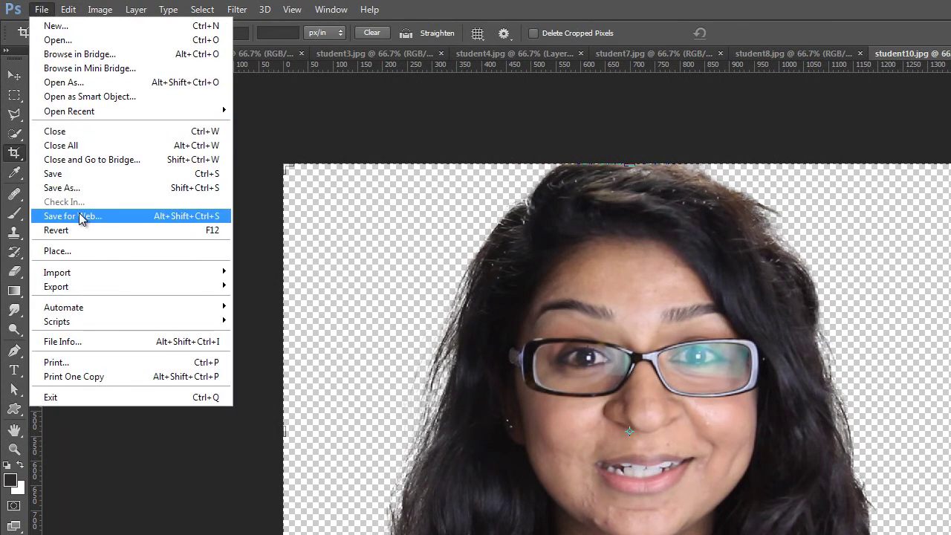
left_click(82, 217)
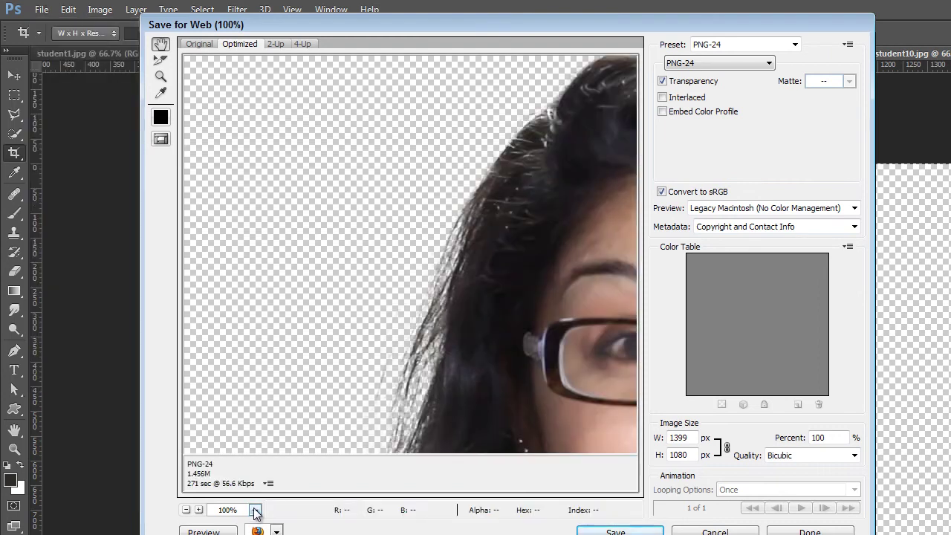
left_click(255, 510)
left_click(239, 226)
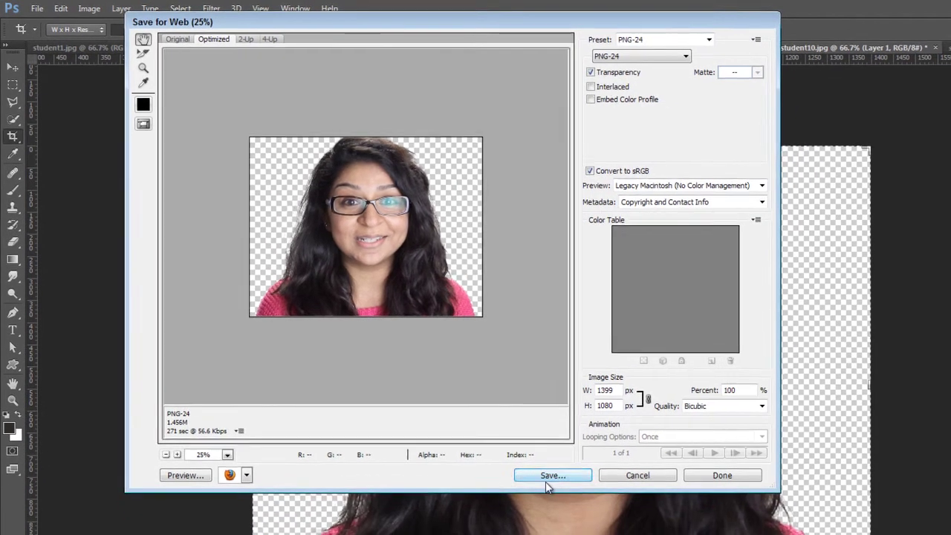
left_click(611, 532)
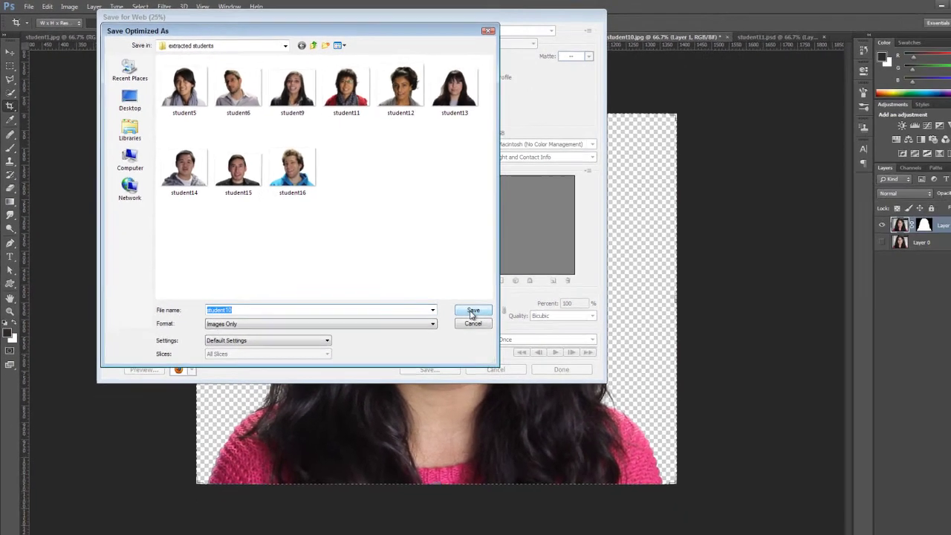
left_click(607, 398)
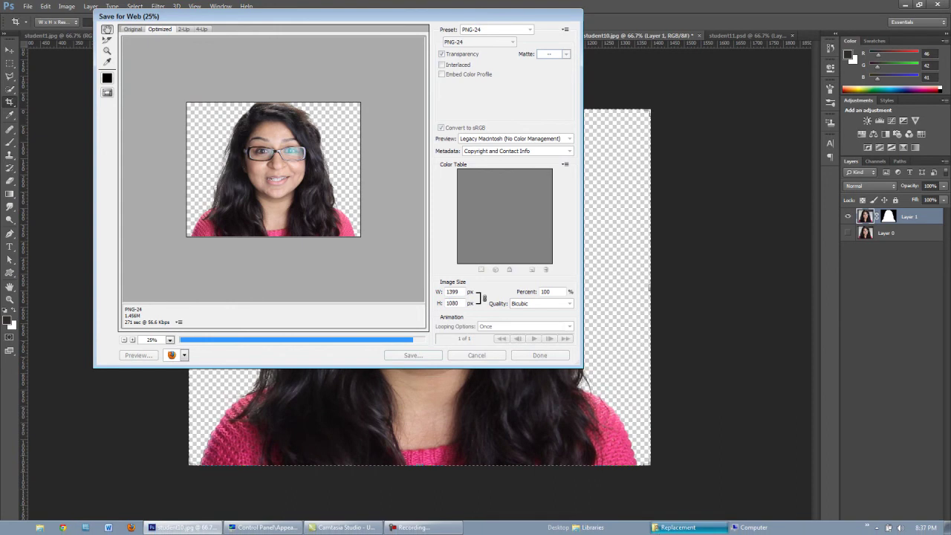